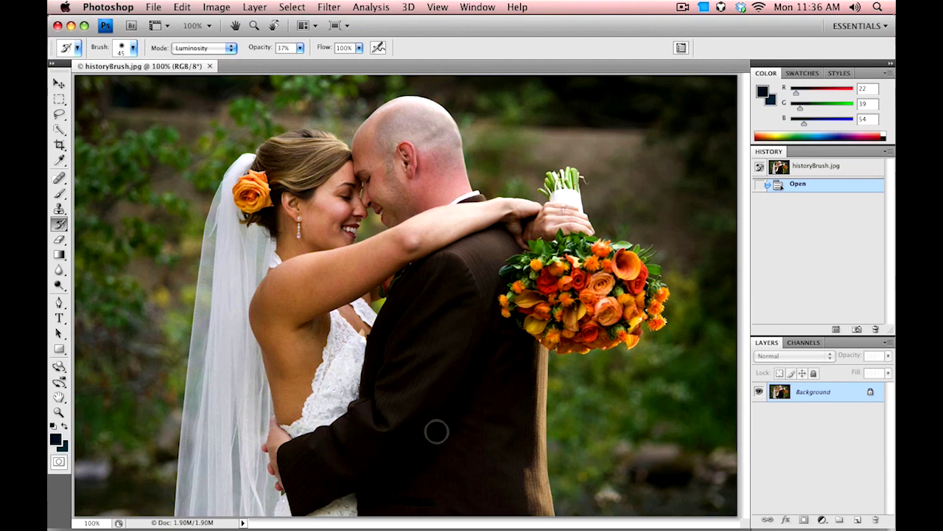
# Launch Magic Bullet PhotoLooks from the Filter menu so LooksBuilder loads the wedding photo.
pyautogui.click(329, 7)
pyautogui.moveTo(406, 297)
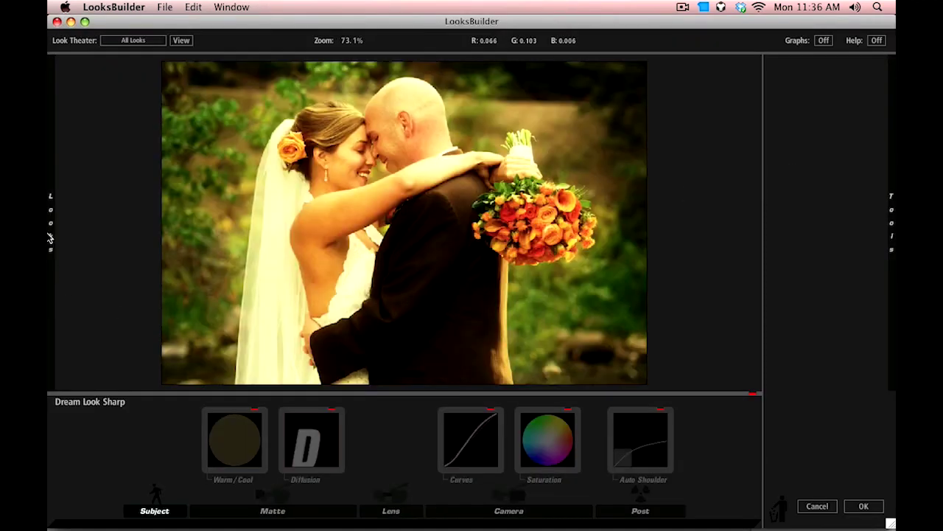
# Preview the Green Pearl and Dream Look looks, then apply Dream Look Sharp and return to Photoshop.
pyautogui.moveTo(50, 214)
pyautogui.moveTo(435, 101); pyautogui.dragTo(301, 221)
pyautogui.click(307, 188)
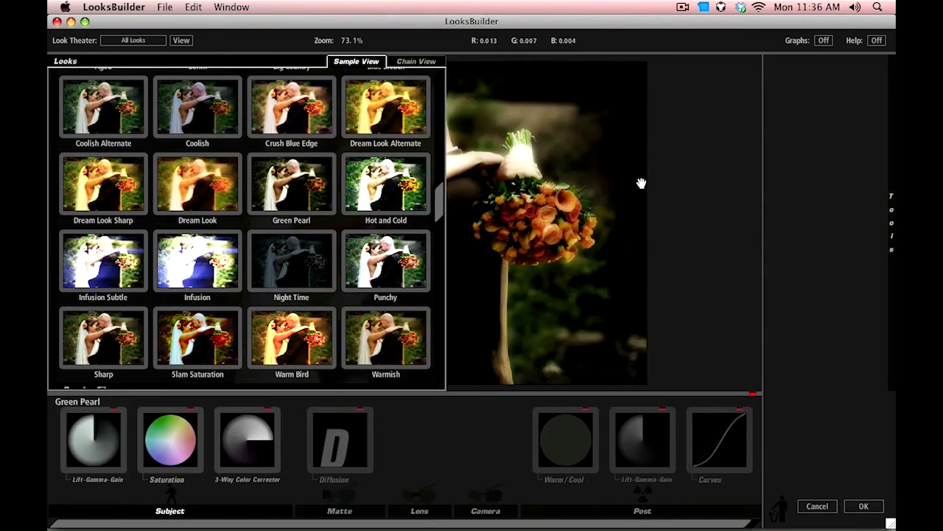
pyautogui.moveTo(53, 200)
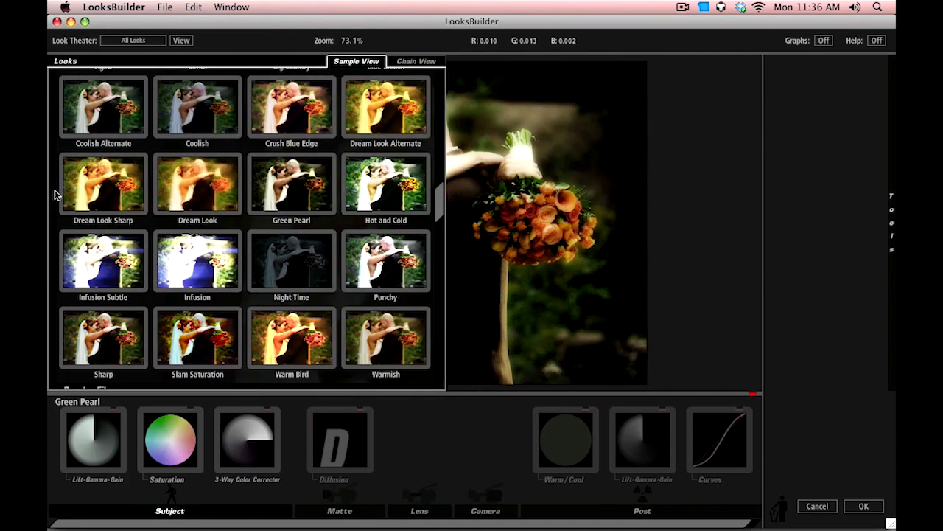
pyautogui.click(201, 185)
pyautogui.moveTo(58, 186)
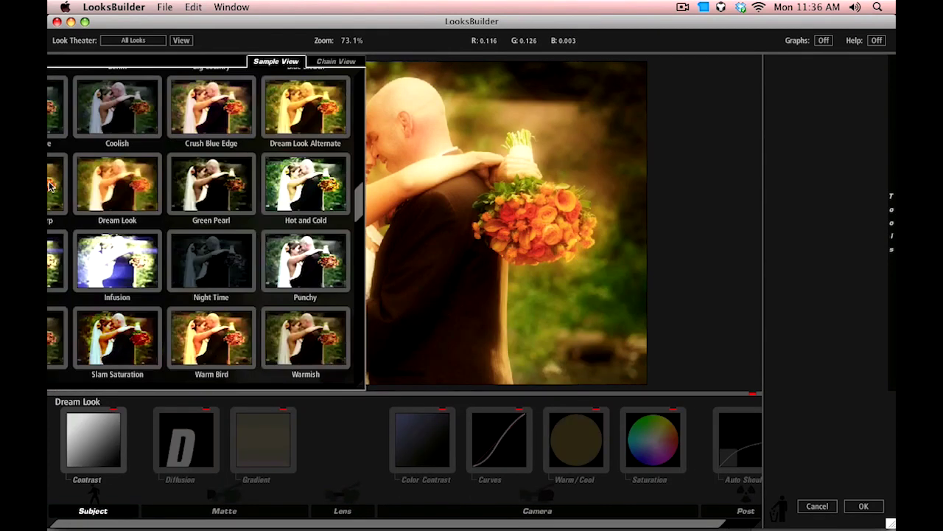
pyautogui.click(90, 179)
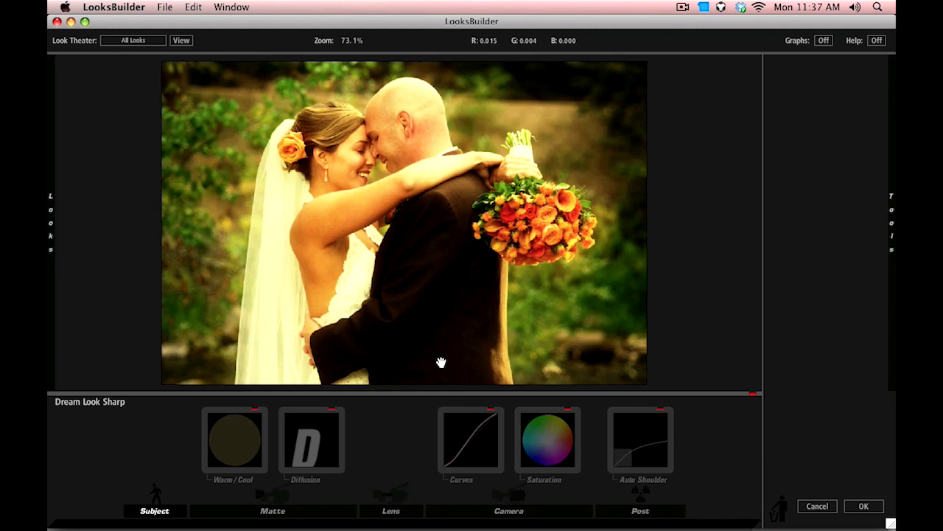
pyautogui.click(856, 507)
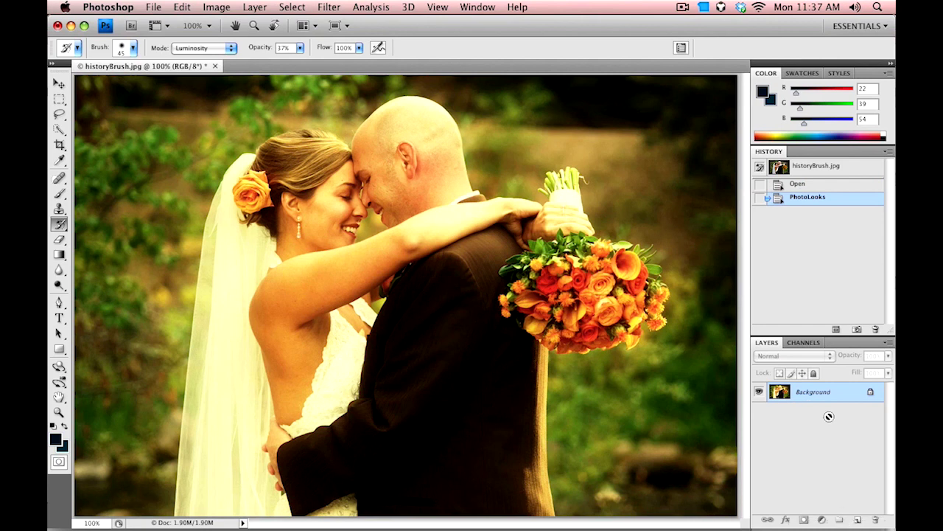
# Duplicate the Background layer, hide the Background copy, and select the original Background.
pyautogui.moveTo(857, 520); pyautogui.dragTo(857, 519)
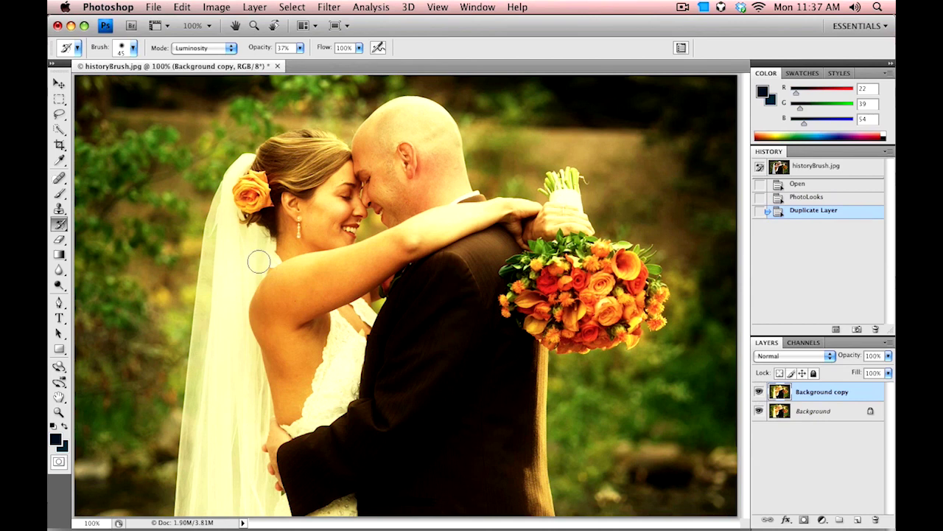
pyautogui.click(760, 392)
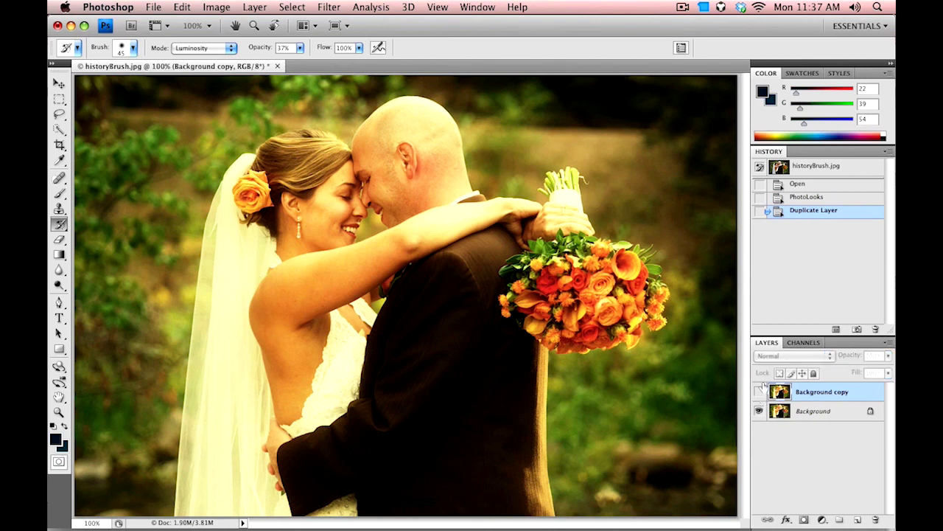
pyautogui.click(813, 413)
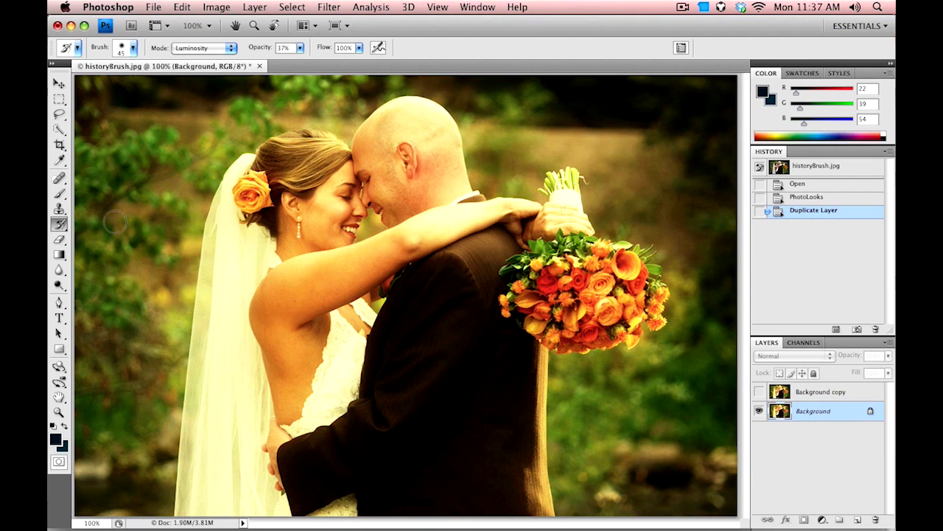
pyautogui.click(197, 49)
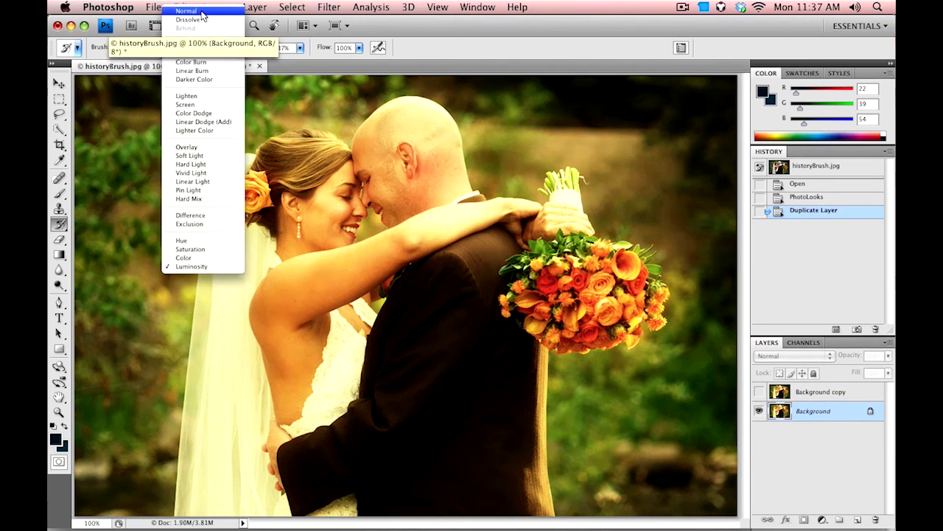
# Choose the History Brush Tool with Normal blend mode.
pyautogui.click(202, 12)
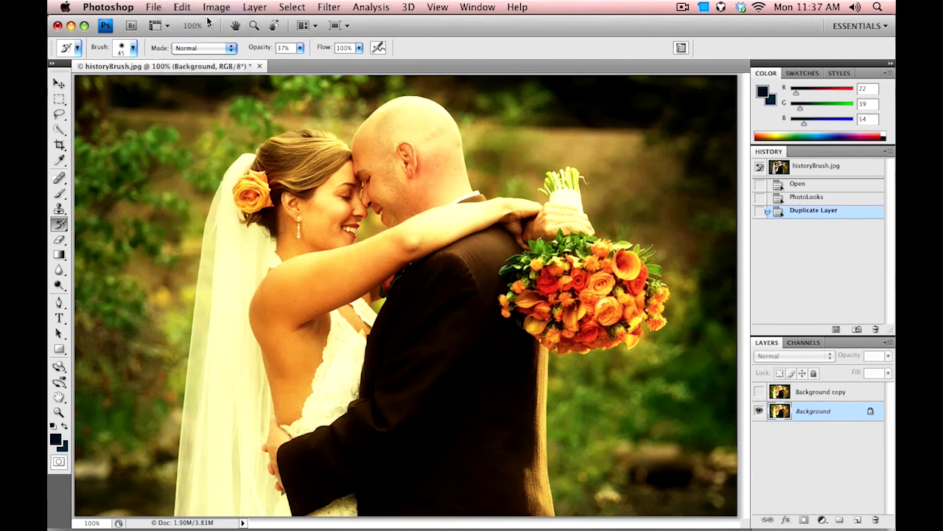
pyautogui.click(60, 225)
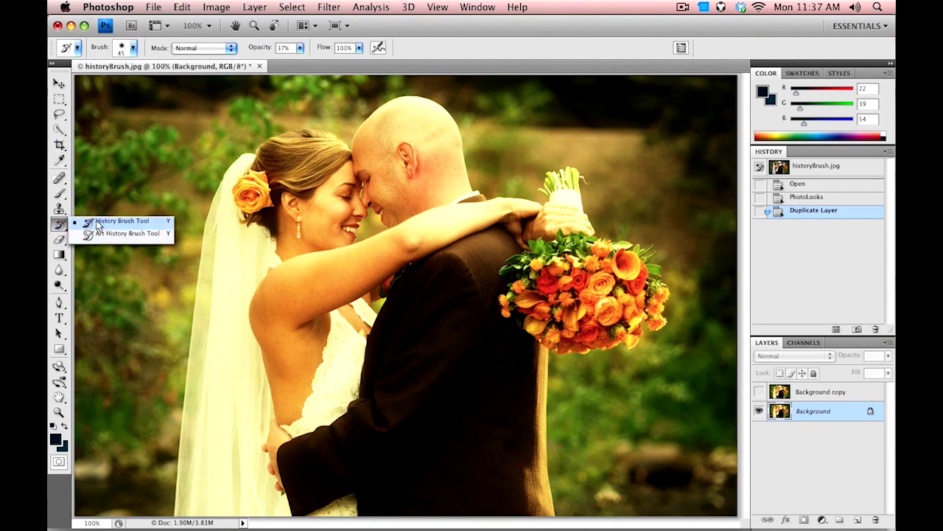
pyautogui.click(122, 221)
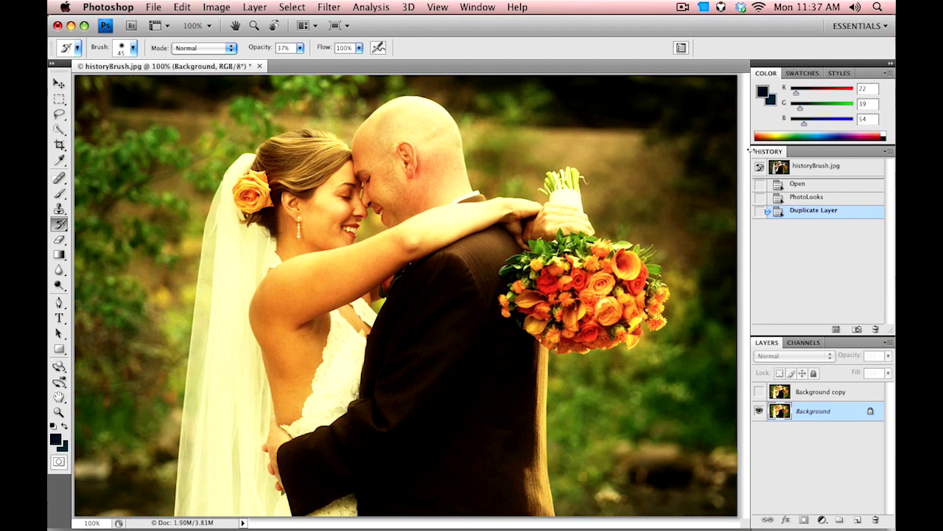
# Compare the original and PhotoLooks history states, then return to the Duplicate Layer state.
pyautogui.click(808, 197)
pyautogui.click(797, 184)
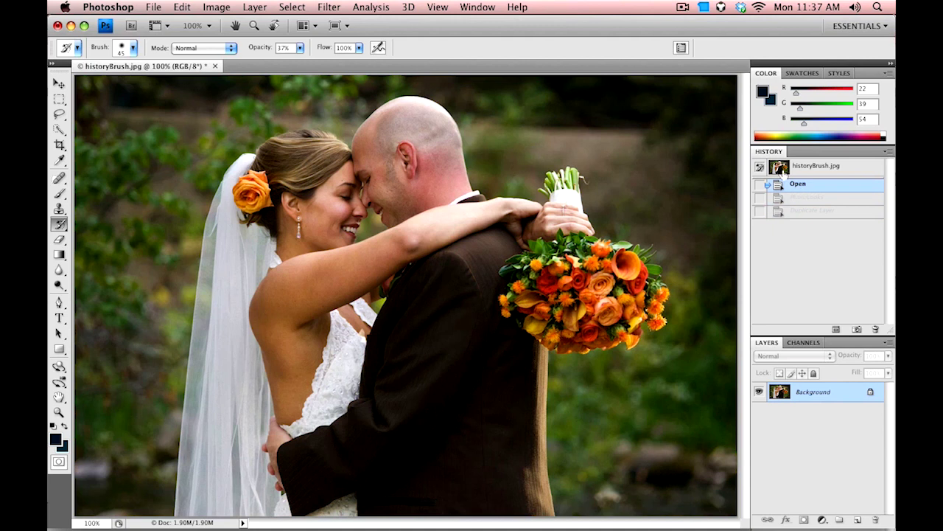
pyautogui.click(807, 211)
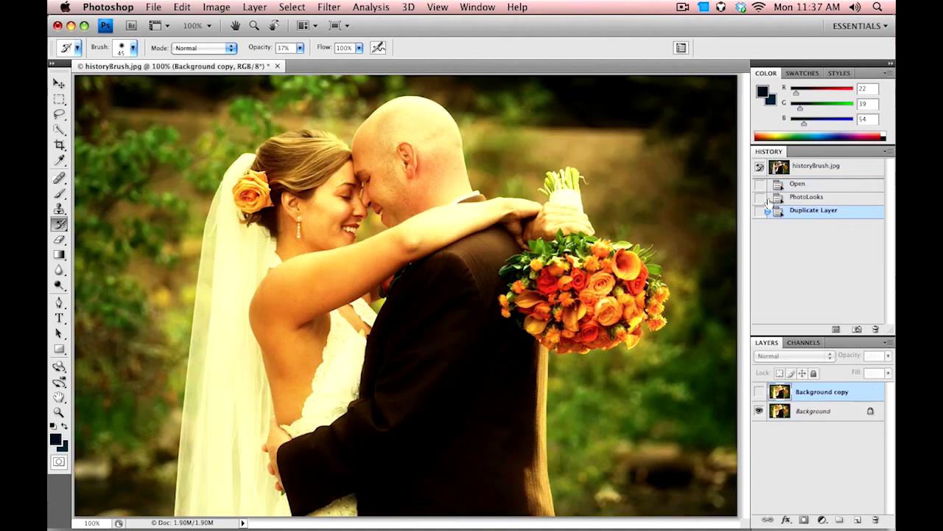
pyautogui.click(59, 177)
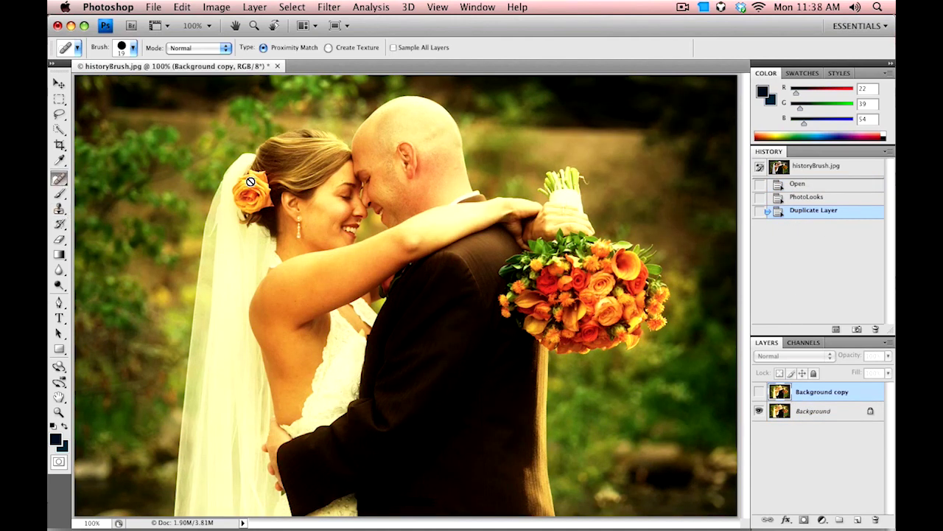
# Spot-heal the groom's head and cheek on the Background layer, undoing the forehead and bride's-cheek fixes.
pyautogui.click(836, 411)
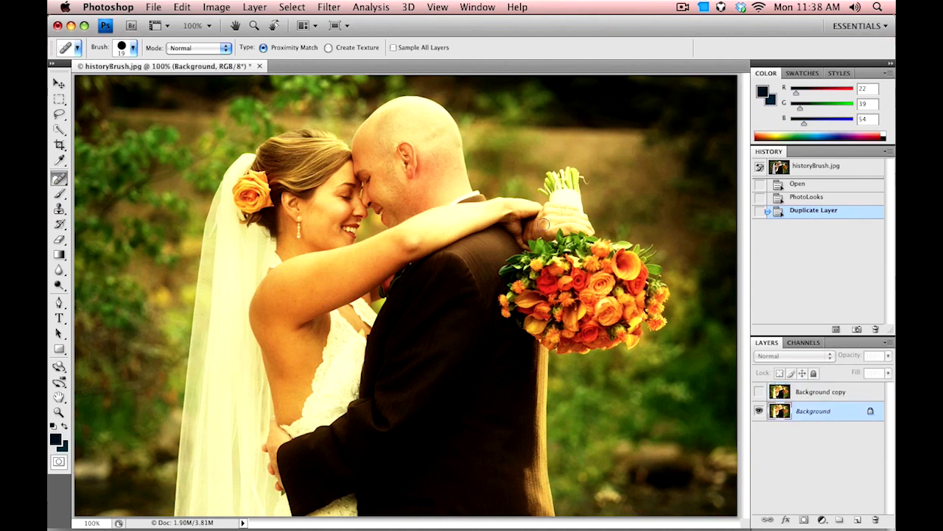
pyautogui.moveTo(440, 157); pyautogui.dragTo(432, 150)
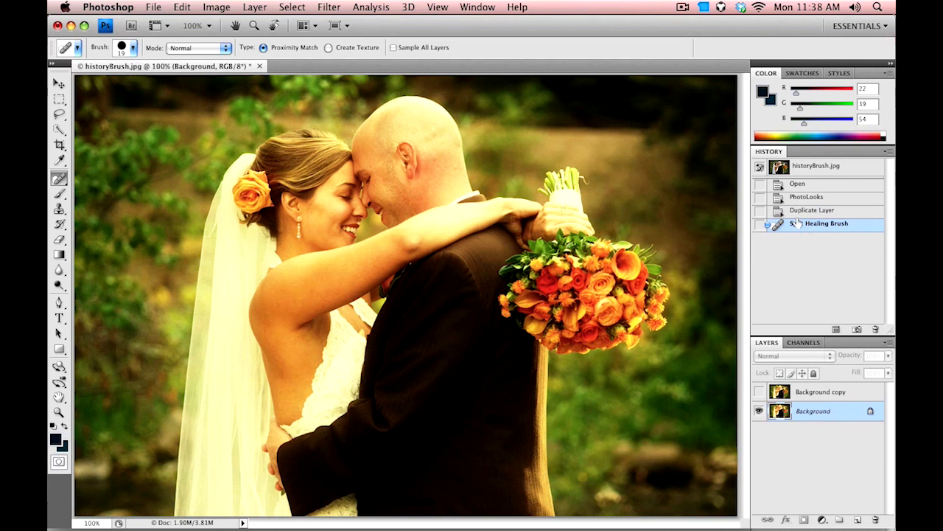
pyautogui.moveTo(390, 125); pyautogui.dragTo(389, 144)
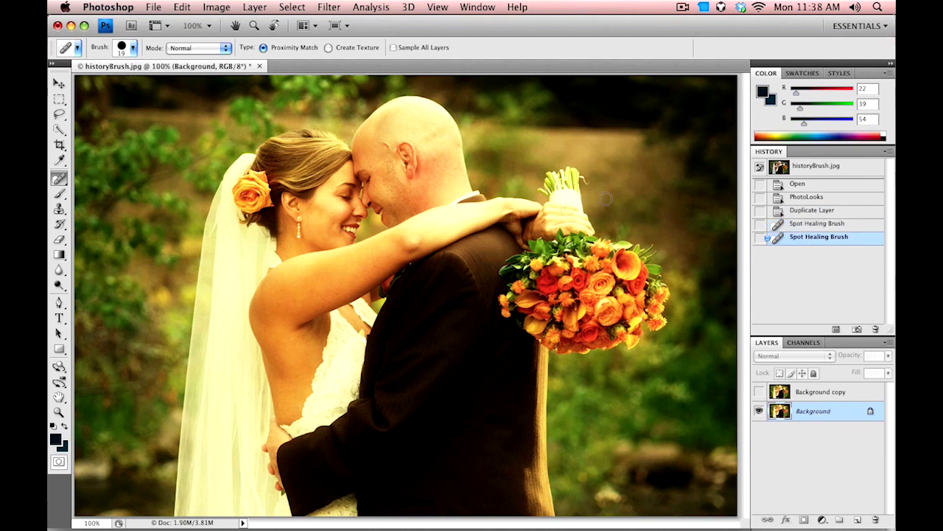
pyautogui.hotkey('ctrl', 'z')
pyautogui.moveTo(313, 201); pyautogui.dragTo(313, 204)
pyautogui.hotkey('ctrl', 'z')
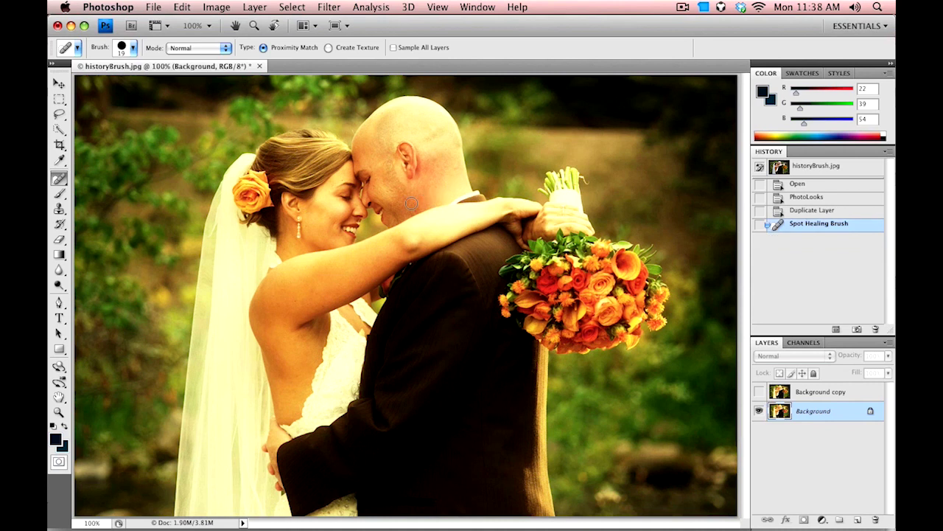
pyautogui.click(409, 203)
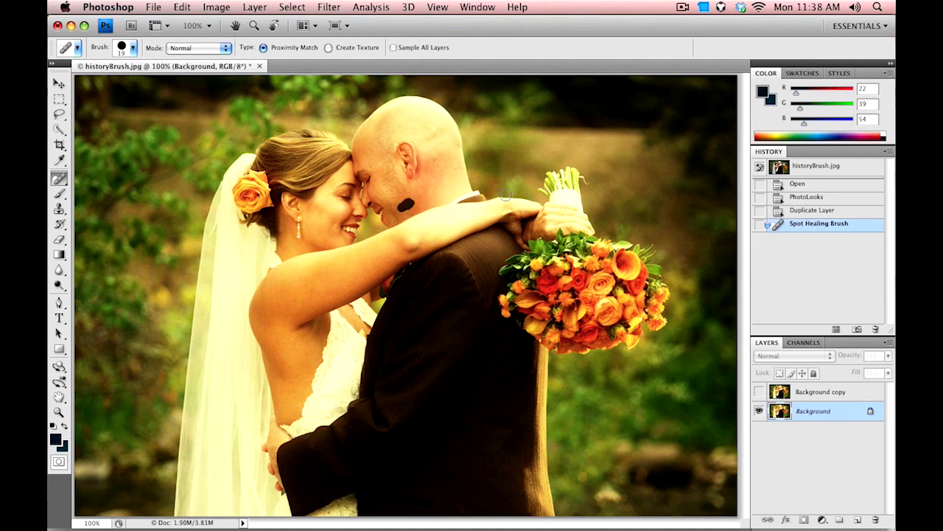
# Compare the original and PhotoLooks states in History, ending back at Duplicate Layer.
pyautogui.click(802, 209)
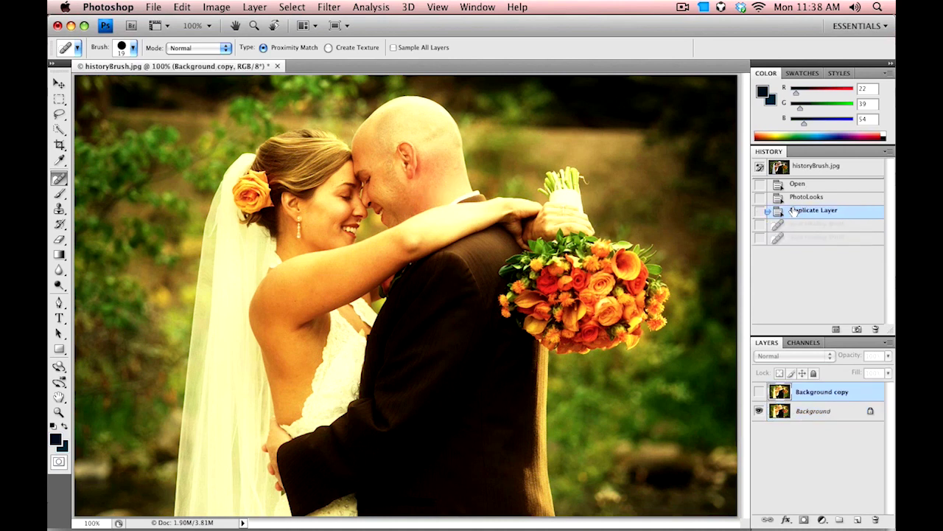
pyautogui.click(804, 197)
pyautogui.click(810, 167)
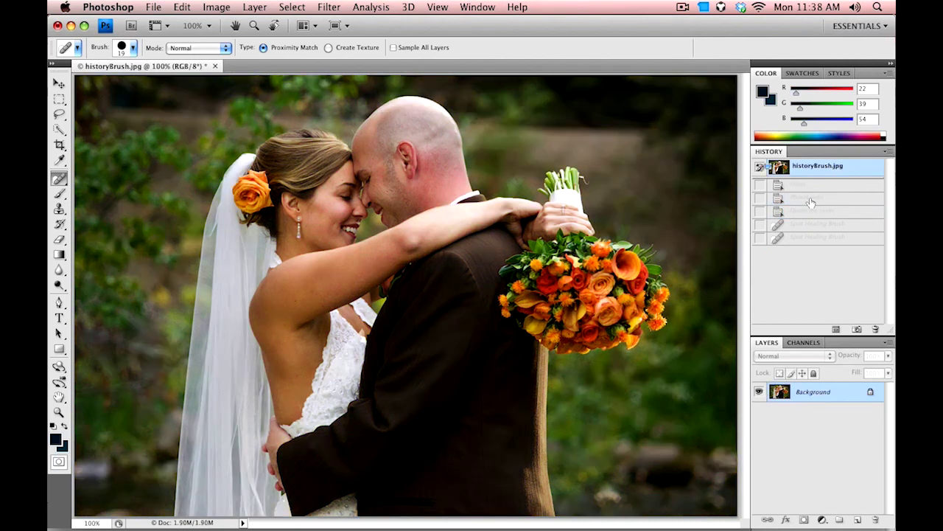
pyautogui.click(812, 199)
pyautogui.click(803, 211)
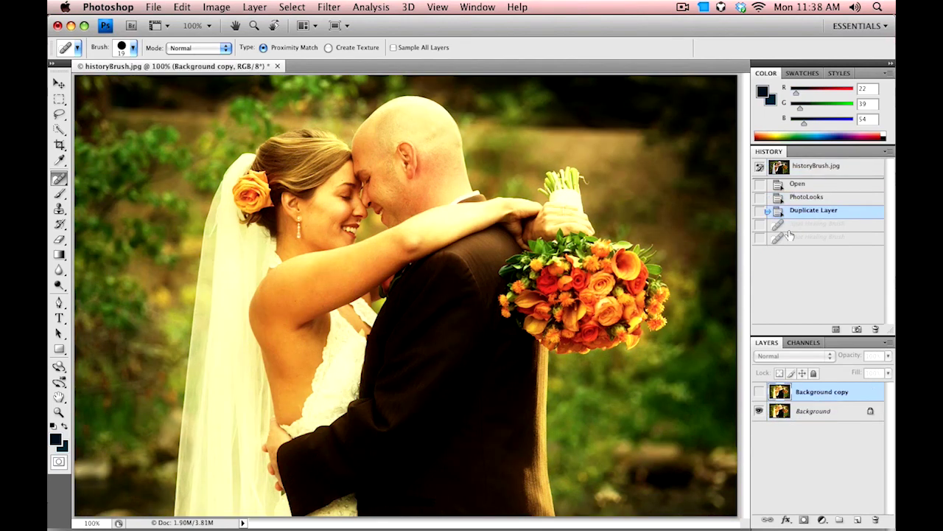
# Set the original snapshot as History Brush source and target the Background layer.
pyautogui.click(760, 212)
pyautogui.click(760, 224)
pyautogui.click(761, 168)
pyautogui.click(58, 225)
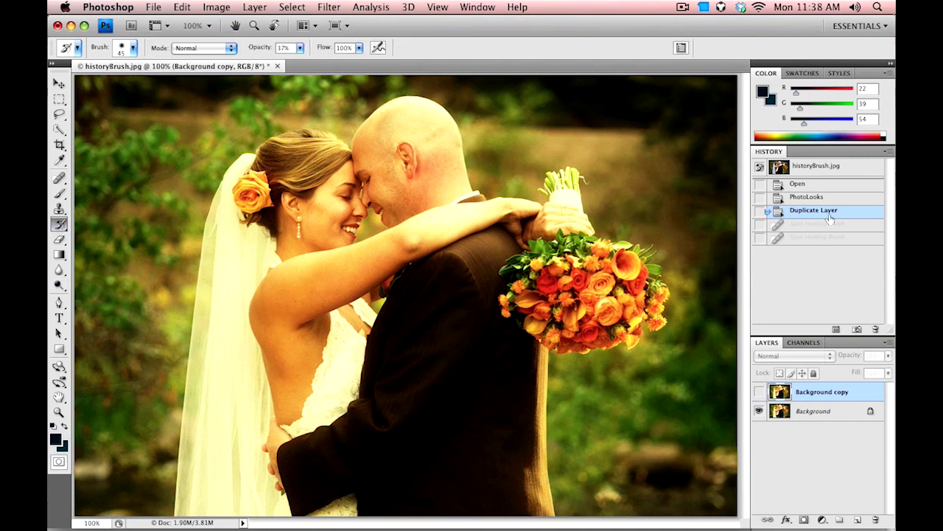
pyautogui.click(813, 412)
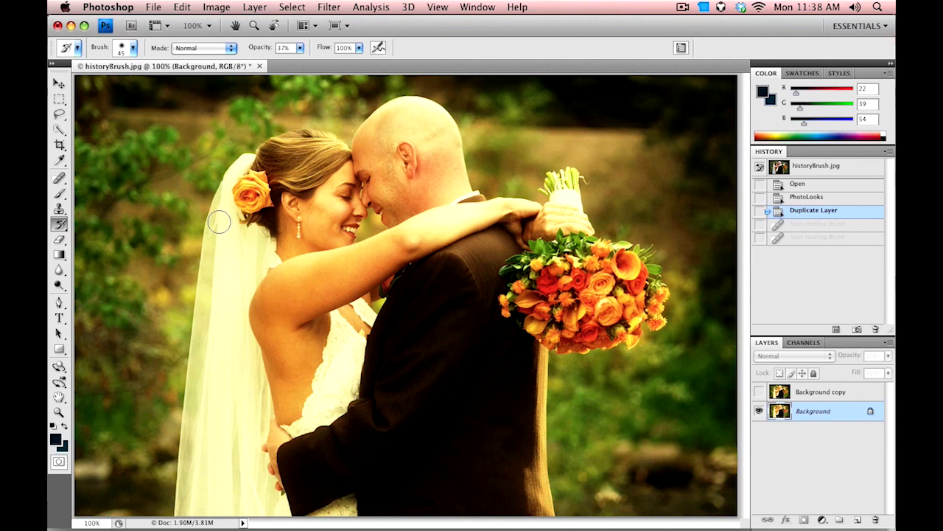
# Paint a trial restoring stroke down the veil, then undo it.
pyautogui.moveTo(226, 211)
pyautogui.mouseDown()
pyautogui.moveTo(219, 244)
pyautogui.moveTo(238, 277)
pyautogui.moveTo(229, 241)
pyautogui.moveTo(204, 444)
pyautogui.moveTo(214, 367)
pyautogui.moveTo(254, 470)
pyautogui.mouseUp()
pyautogui.moveTo(265, 255); pyautogui.dragTo(235, 291)
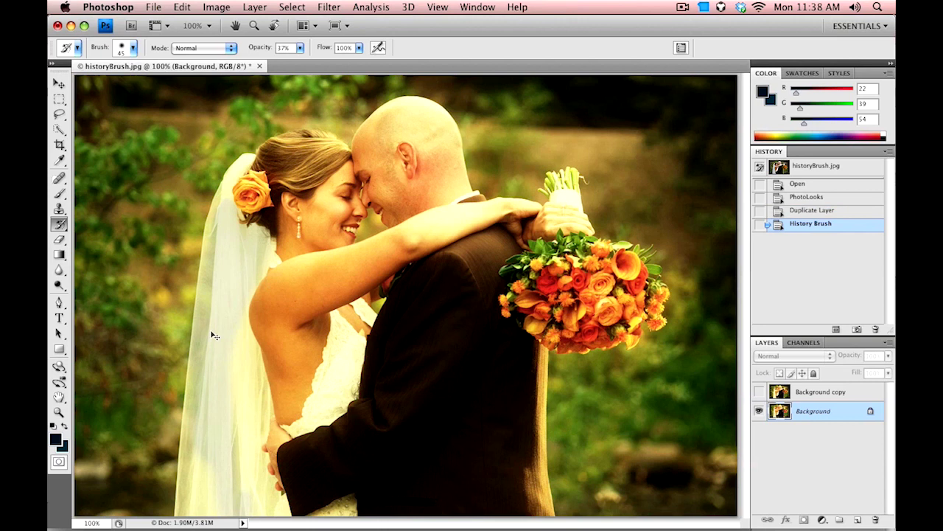
pyautogui.hotkey('ctrl', 'alt', 'z')
pyautogui.hotkey('ctrl', 'alt', 'z')
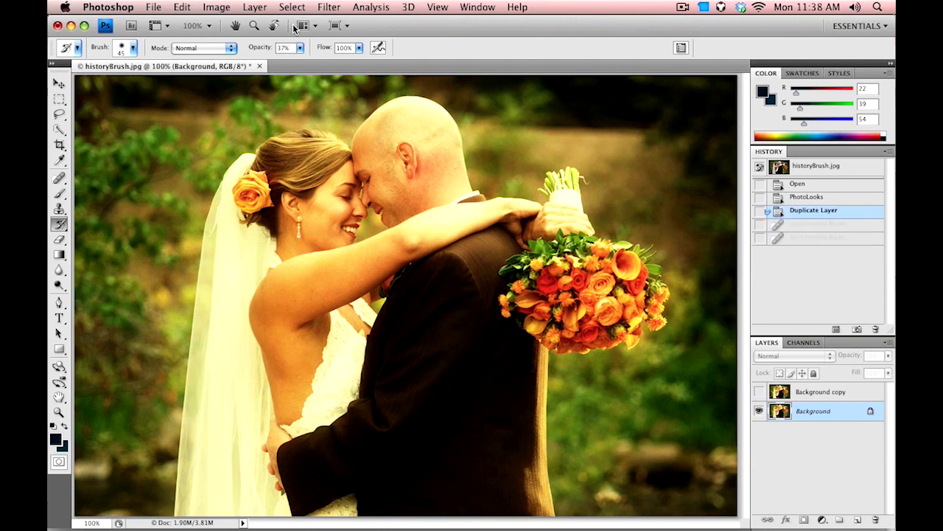
# Set brush opacity to 100% and size 90, then paint and undo a test veil stroke.
pyautogui.click(299, 49)
pyautogui.moveTo(322, 71); pyautogui.dragTo(352, 67)
pyautogui.press(']')
pyautogui.press(']')
pyautogui.moveTo(231, 227)
pyautogui.mouseDown()
pyautogui.moveTo(212, 396)
pyautogui.moveTo(196, 469)
pyautogui.moveTo(200, 493)
pyautogui.moveTo(222, 379)
pyautogui.moveTo(228, 504)
pyautogui.moveTo(216, 296)
pyautogui.moveTo(228, 190)
pyautogui.moveTo(223, 230)
pyautogui.mouseUp()
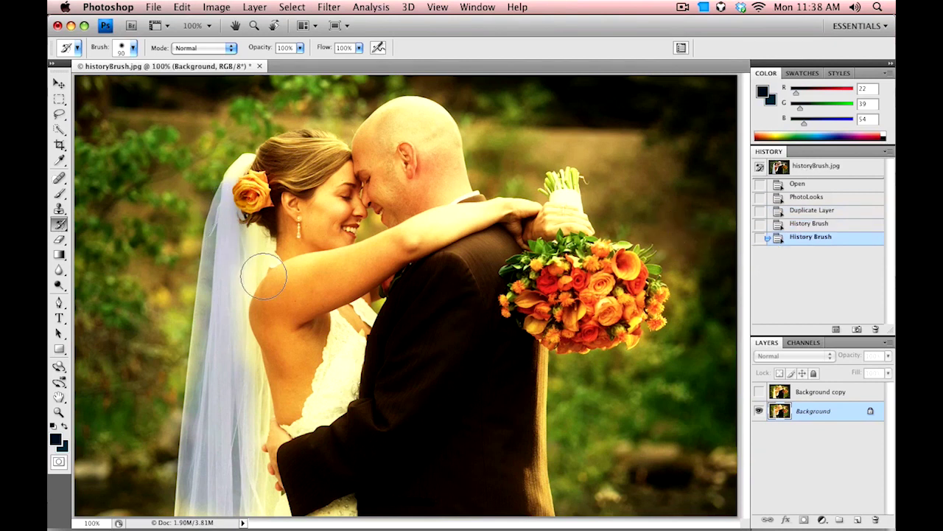
pyautogui.press('super+z')
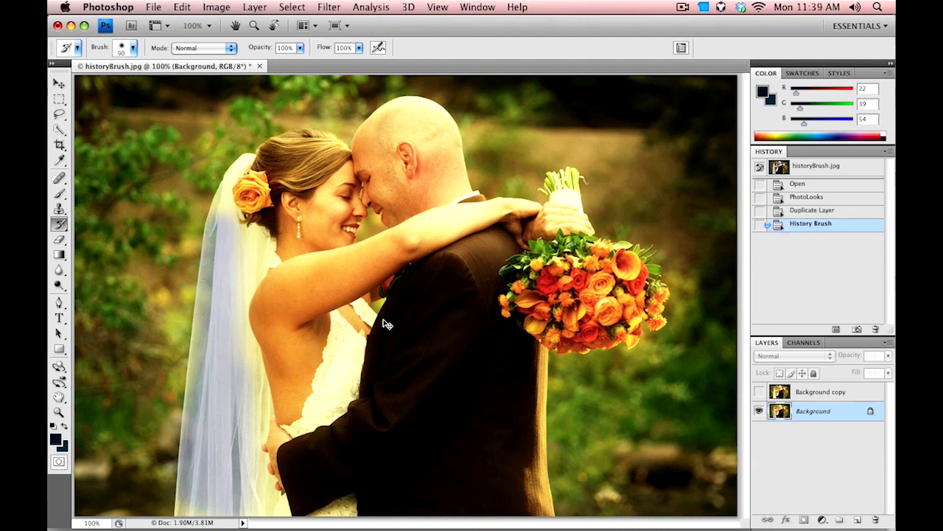
pyautogui.press('super+z')
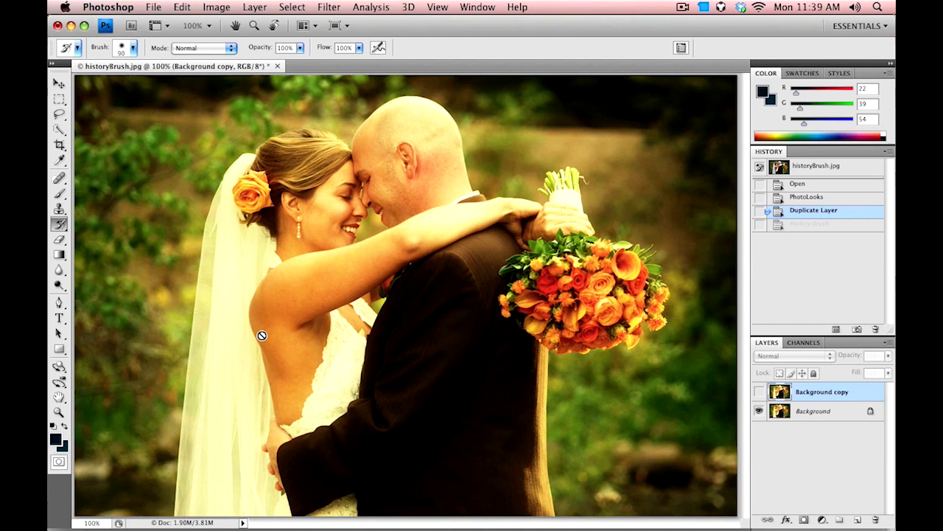
# Set the History Brush to Luminosity mode on Background and restore the veil's brightness.
pyautogui.click(811, 411)
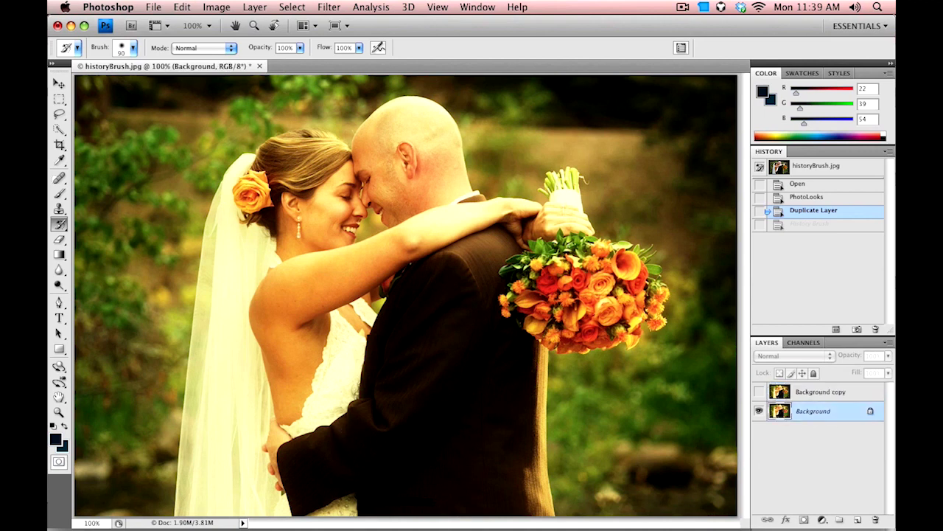
pyautogui.click(197, 48)
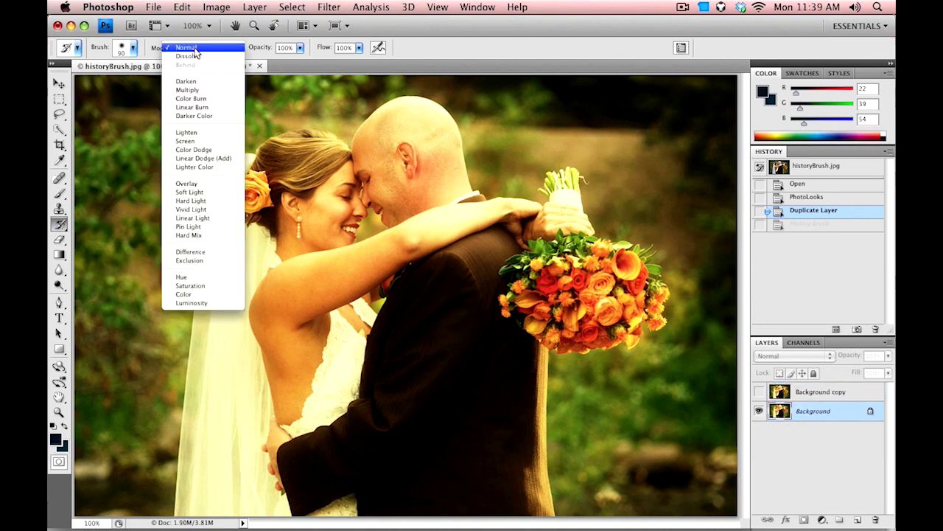
pyautogui.click(203, 303)
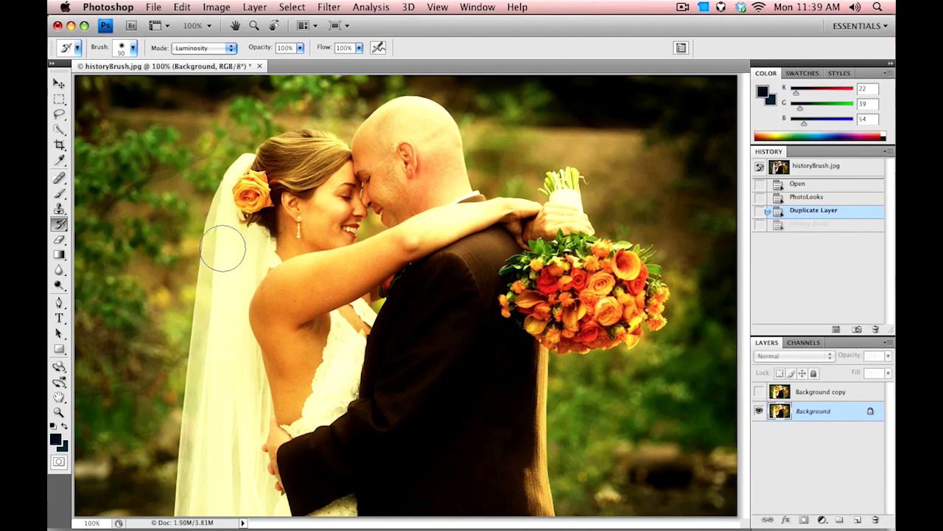
pyautogui.moveTo(233, 324); pyautogui.dragTo(232, 507)
pyautogui.moveTo(234, 507); pyautogui.dragTo(215, 465)
pyautogui.moveTo(211, 410); pyautogui.dragTo(206, 507)
pyautogui.moveTo(225, 255)
pyautogui.mouseDown()
pyautogui.moveTo(235, 233)
pyautogui.moveTo(219, 318)
pyautogui.moveTo(230, 269)
pyautogui.moveTo(230, 324)
pyautogui.mouseUp()
# At brush size 60, restore the veil, the bride's dress and a spot on the groom's chest.
pyautogui.press('[')
pyautogui.press('[')
pyautogui.press('[')
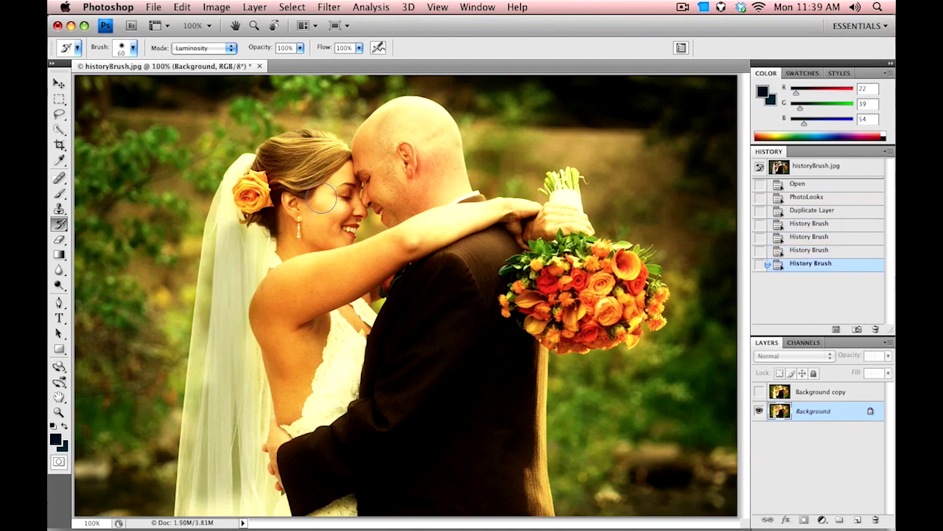
pyautogui.moveTo(243, 246)
pyautogui.mouseDown()
pyautogui.moveTo(260, 262)
pyautogui.moveTo(250, 232)
pyautogui.moveTo(257, 255)
pyautogui.moveTo(244, 300)
pyautogui.mouseUp()
pyautogui.moveTo(229, 178); pyautogui.dragTo(190, 515)
pyautogui.moveTo(253, 243)
pyautogui.mouseDown()
pyautogui.moveTo(238, 341)
pyautogui.moveTo(246, 408)
pyautogui.moveTo(238, 459)
pyautogui.mouseUp()
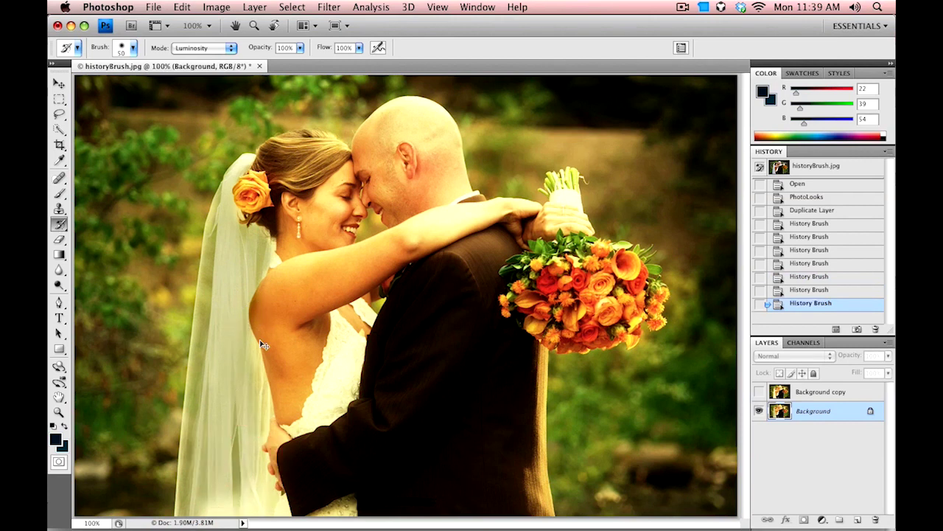
pyautogui.moveTo(241, 353)
pyautogui.mouseDown()
pyautogui.moveTo(259, 460)
pyautogui.moveTo(247, 513)
pyautogui.moveTo(213, 507)
pyautogui.moveTo(221, 506)
pyautogui.mouseUp()
pyautogui.moveTo(323, 330)
pyautogui.mouseDown()
pyautogui.moveTo(336, 328)
pyautogui.moveTo(326, 392)
pyautogui.moveTo(305, 421)
pyautogui.moveTo(326, 396)
pyautogui.mouseUp()
pyautogui.click(366, 314)
# Lower brush opacity to 15% and restore the bouquet's white ribbon.
pyautogui.press('1')
pyautogui.press('5')
pyautogui.moveTo(563, 210)
pyautogui.mouseDown()
pyautogui.moveTo(574, 211)
pyautogui.moveTo(566, 215)
pyautogui.moveTo(562, 200)
pyautogui.moveTo(560, 210)
pyautogui.moveTo(569, 205)
pyautogui.mouseUp()
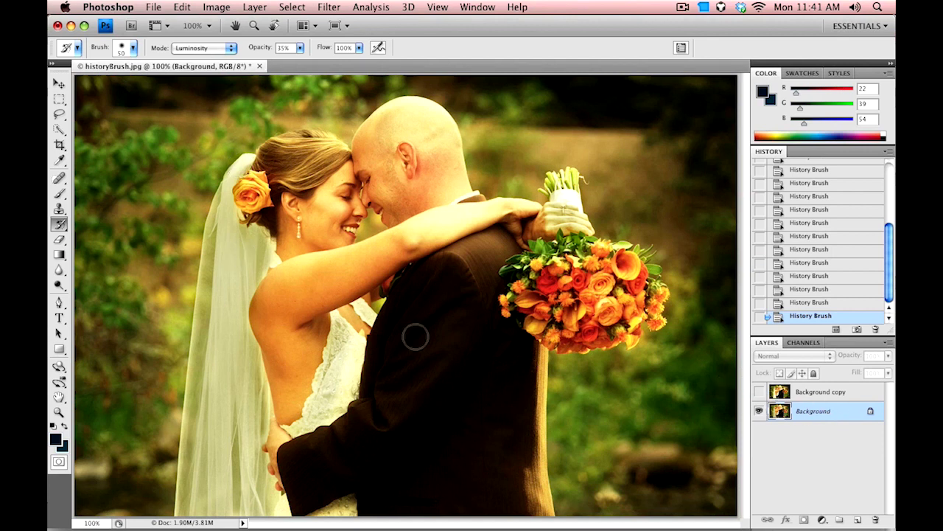
pyautogui.click(760, 391)
pyautogui.click(769, 395)
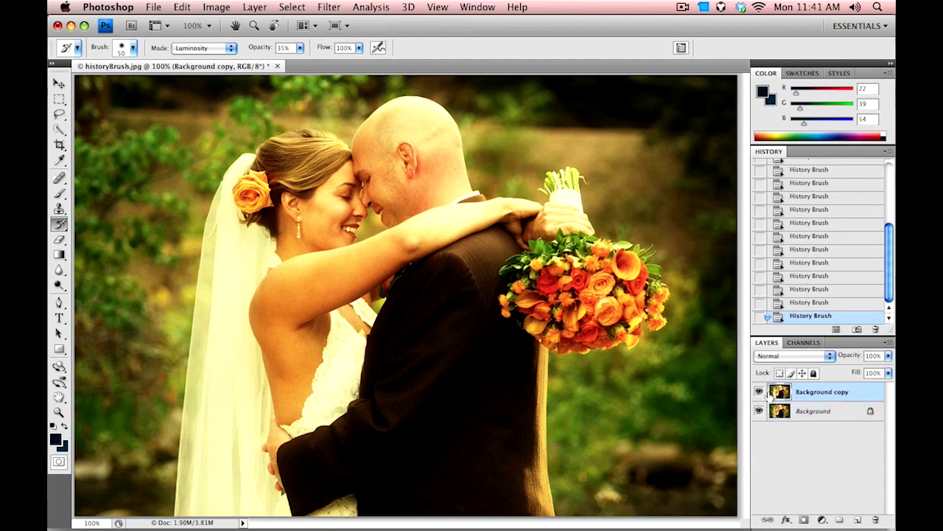
pyautogui.click(758, 394)
pyautogui.click(759, 394)
pyautogui.click(758, 394)
pyautogui.click(759, 394)
pyautogui.click(759, 393)
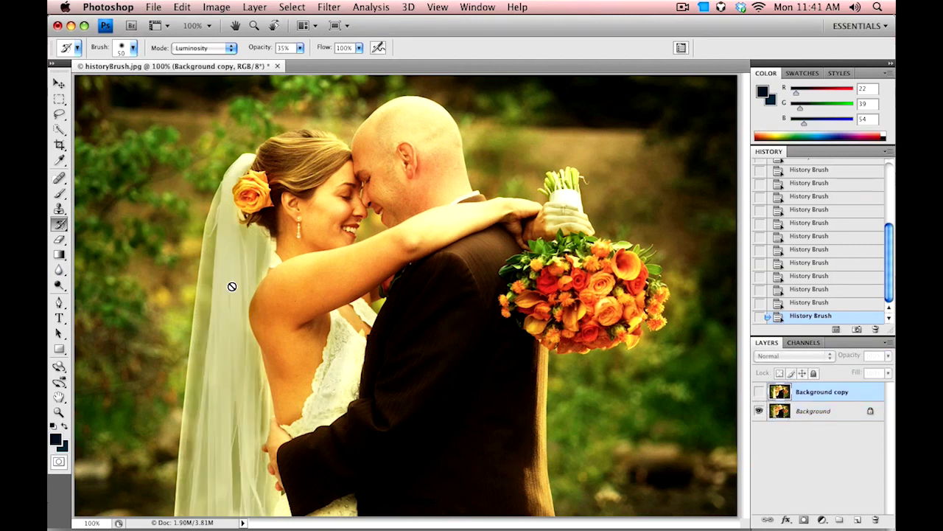
pyautogui.click(759, 393)
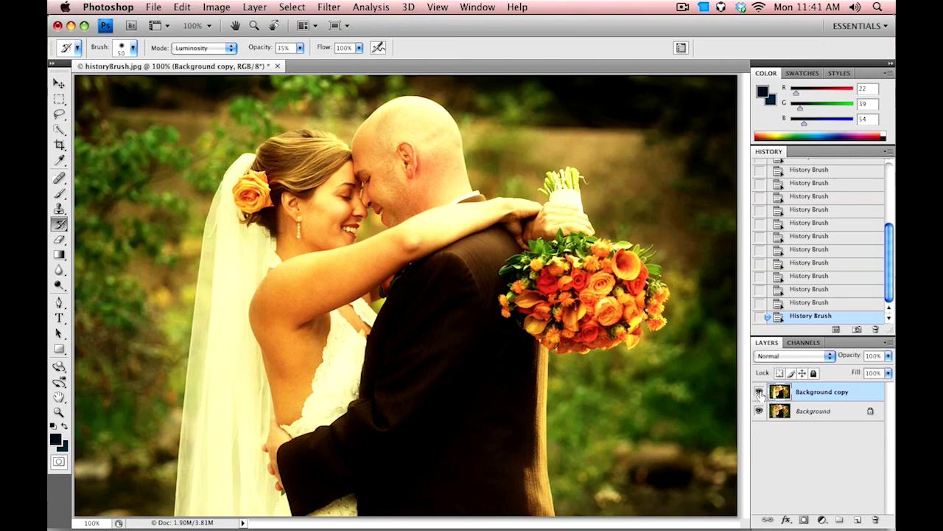
pyautogui.click(759, 394)
pyautogui.click(759, 394)
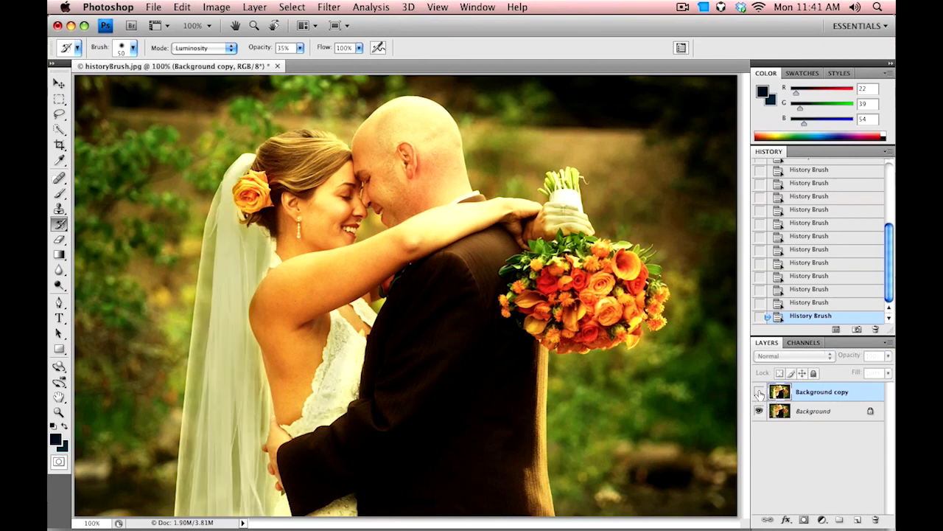